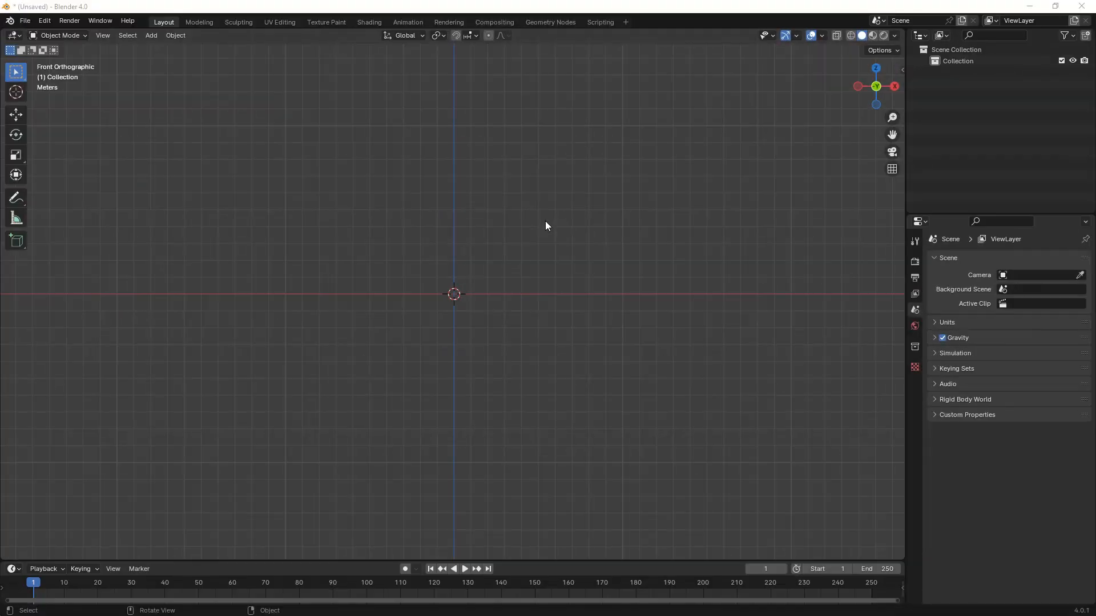
Step: Add a cylinder at the origin and stretch it along the Z axis to a scale of about 7.44
{"action": "key", "text": "shift+a"}
{"action": "mouse_move", "coordinate": [430, 278]}
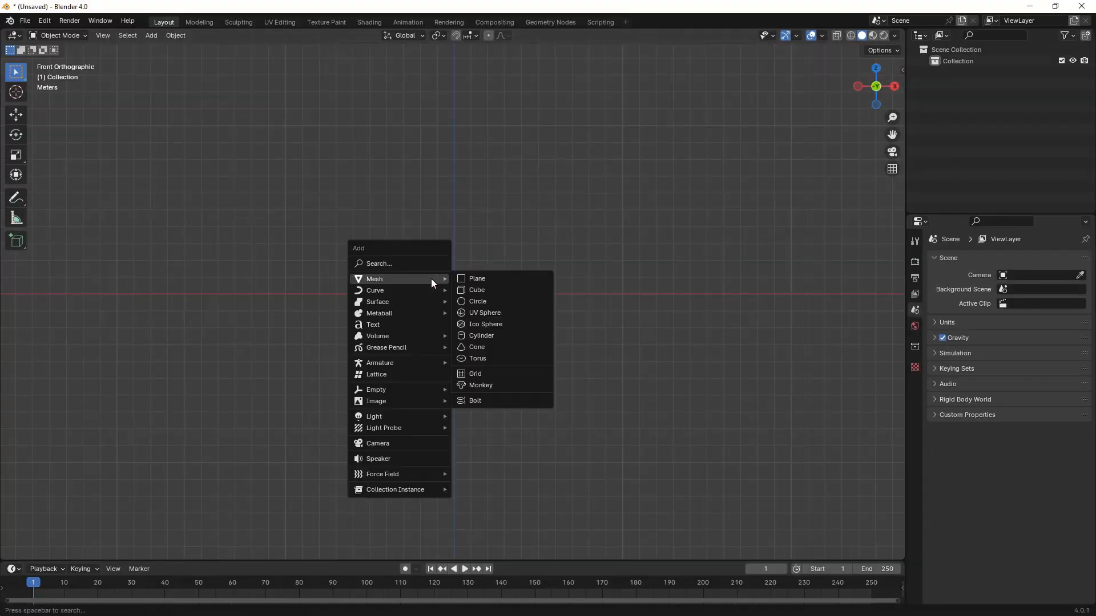
{"action": "left_click", "coordinate": [476, 335]}
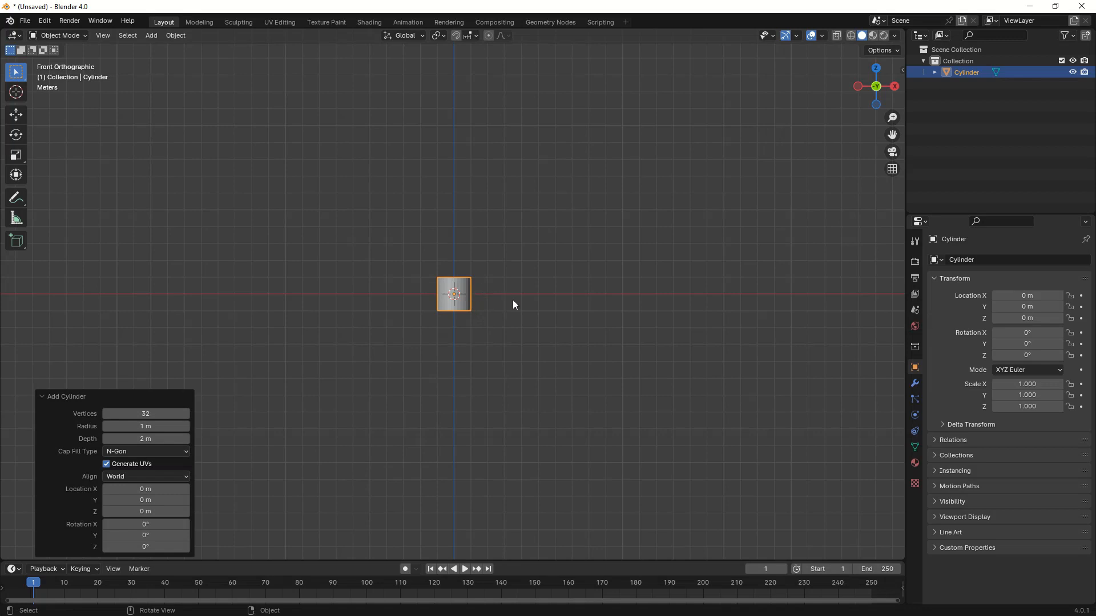
{"action": "key", "text": "s"}
{"action": "key", "text": "z"}
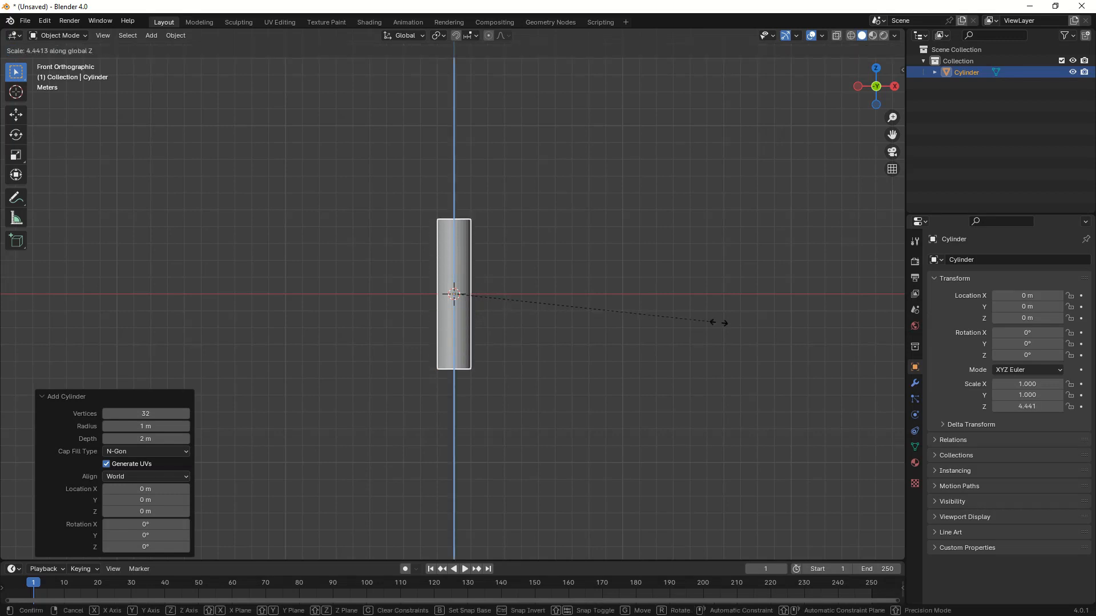
{"action": "left_click", "coordinate": [891, 336]}
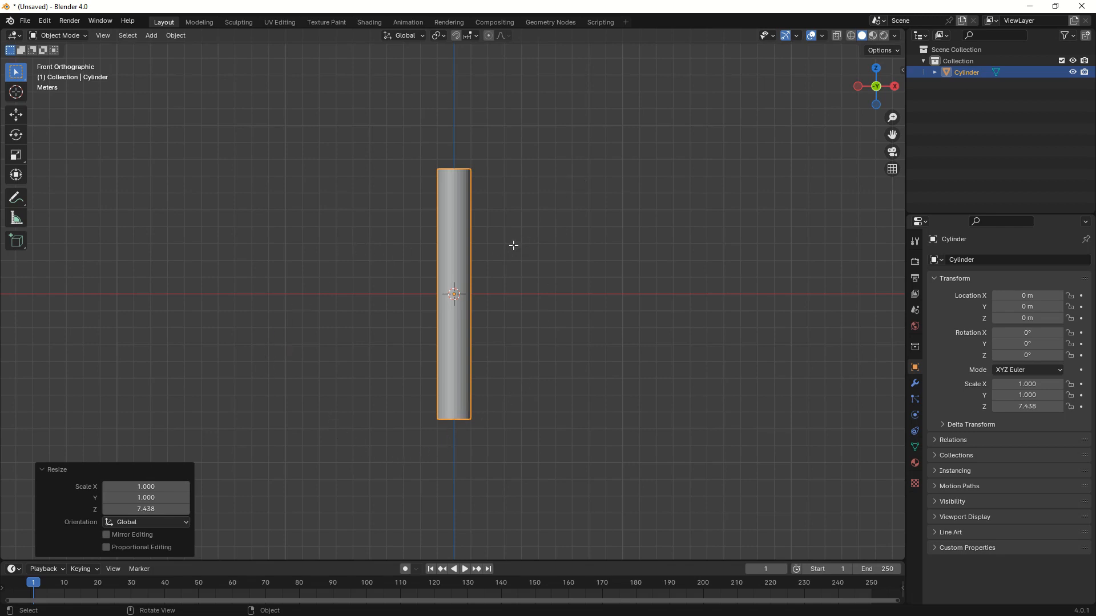
Step: Select the cylinder's top face in Edit Mode and place the 3D cursor beside it at about X 1.98 m, Z 7.26 m
{"action": "key", "text": "Tab"}
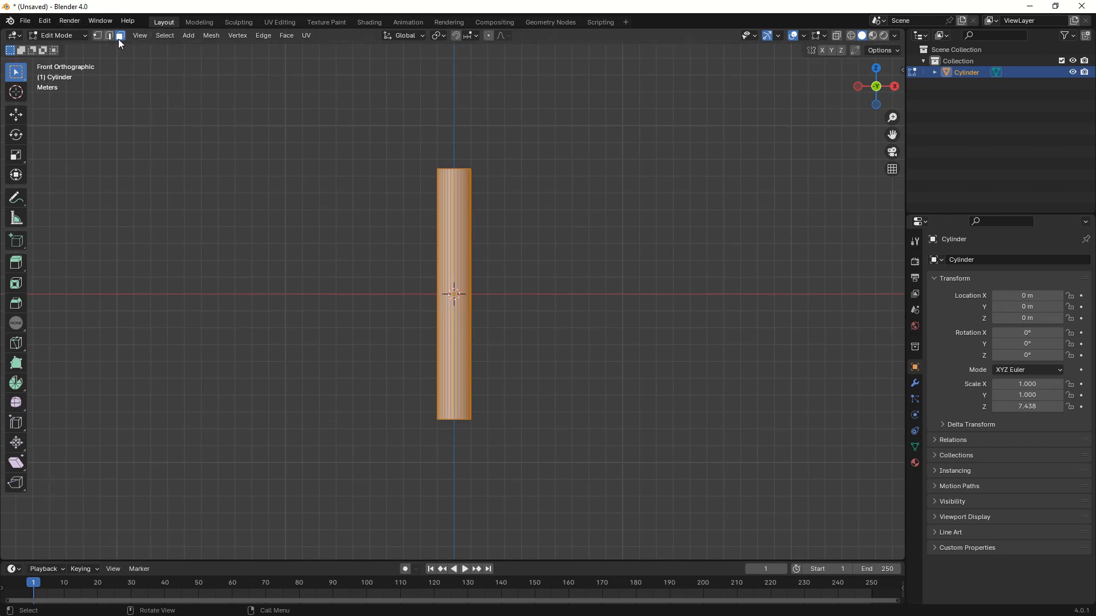
{"action": "middle_click_drag", "start_coordinate": [545, 177], "coordinate": [531, 228]}
{"action": "left_click", "coordinate": [509, 224]}
{"action": "key", "text": "KP_1"}
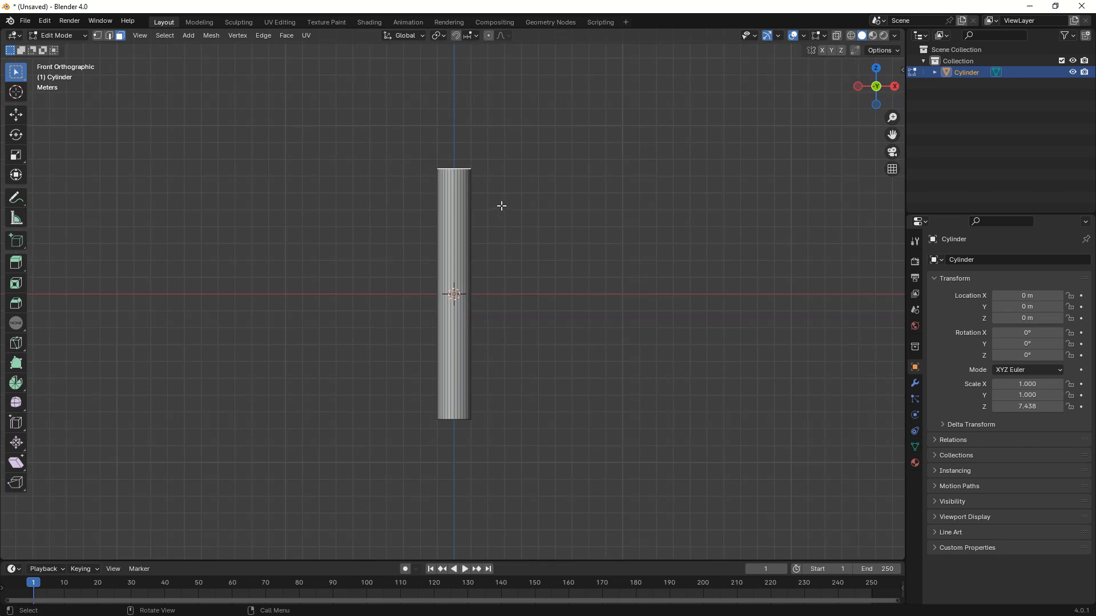
{"action": "right_click", "coordinate": [488, 171], "text": "shift"}
Step: Spin the top face 90° around the 3D cursor about the Y axis with 32 steps to bend the rod's upper end
{"action": "left_click", "coordinate": [16, 385]}
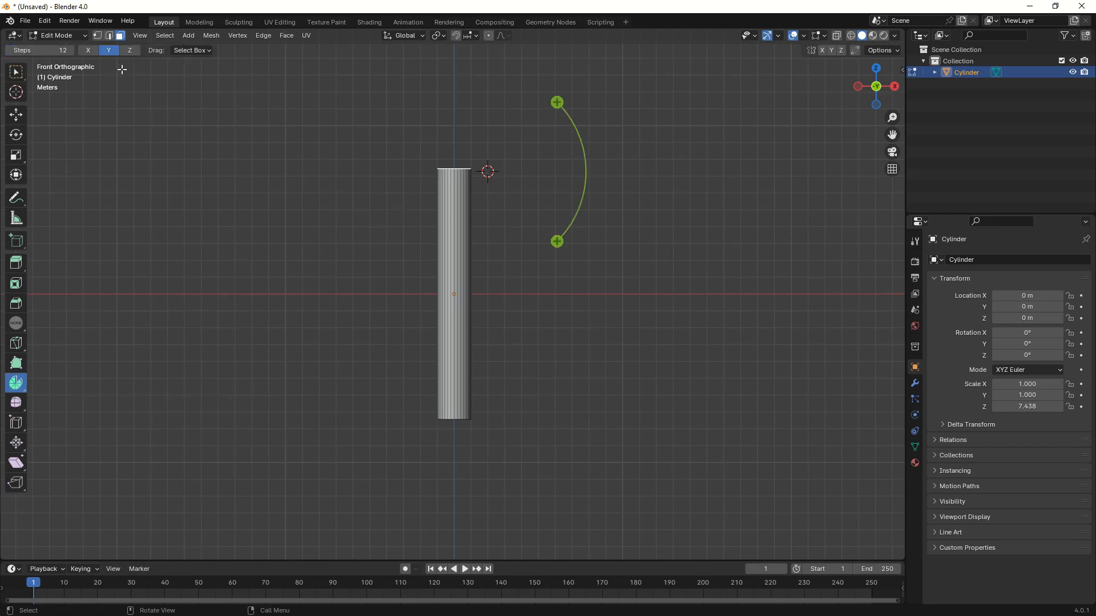
{"action": "left_click", "coordinate": [89, 51]}
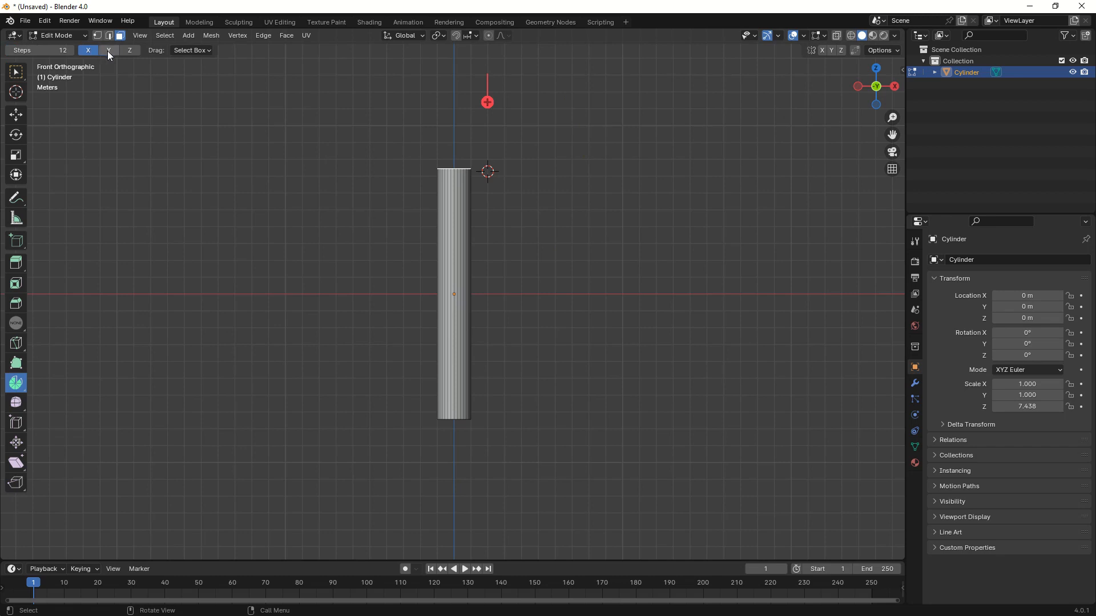
{"action": "left_click", "coordinate": [108, 51]}
{"action": "left_click", "coordinate": [131, 51]}
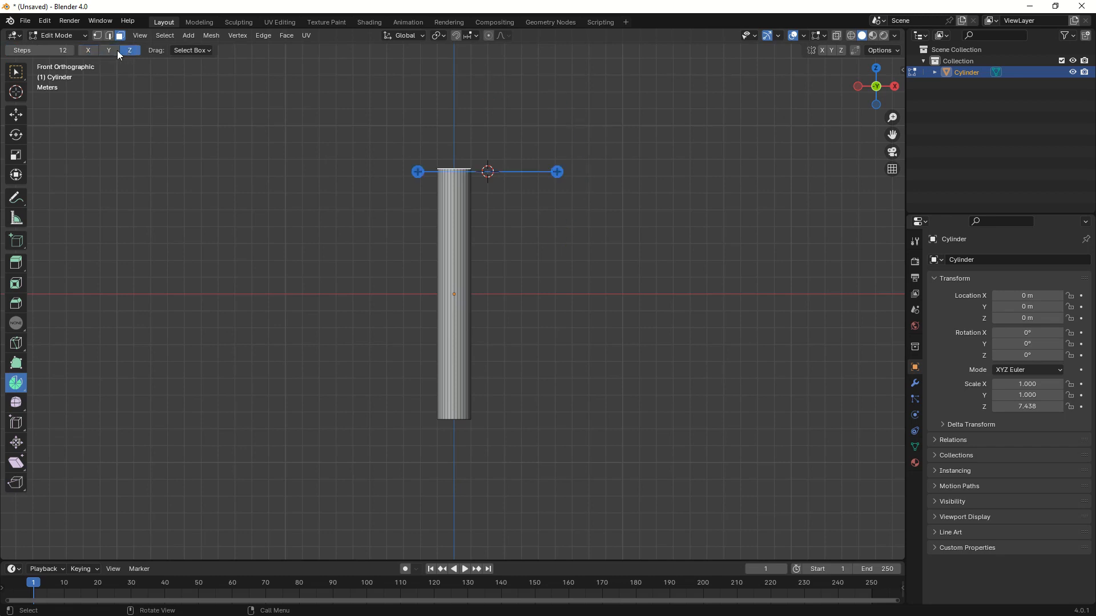
{"action": "left_click", "coordinate": [108, 51]}
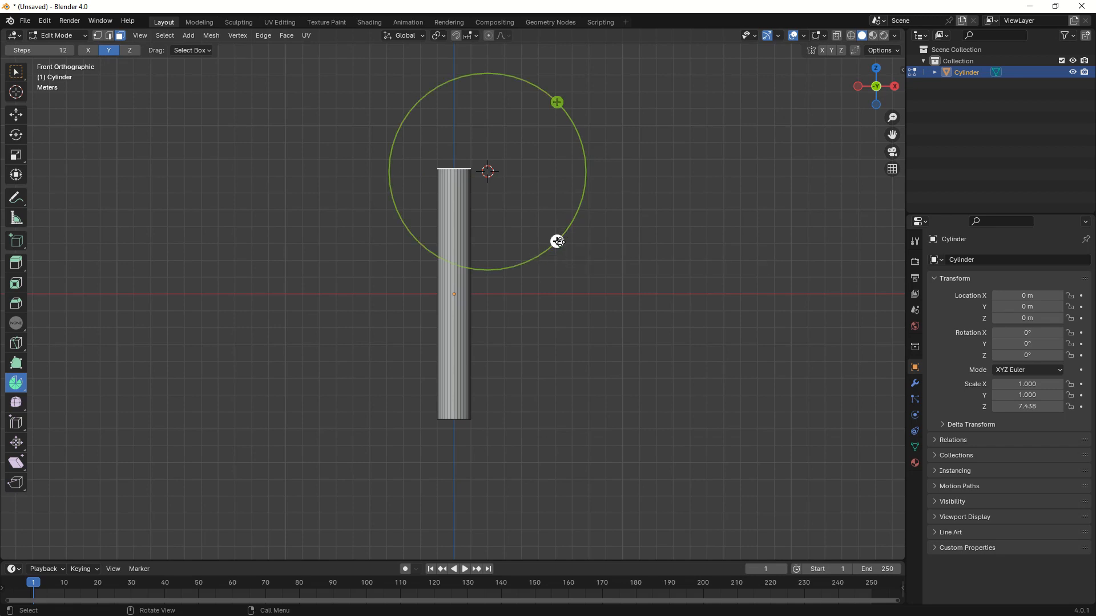
{"action": "left_click_drag", "start_coordinate": [558, 241], "coordinate": [491, 260]}
{"action": "left_click", "coordinate": [147, 452]}
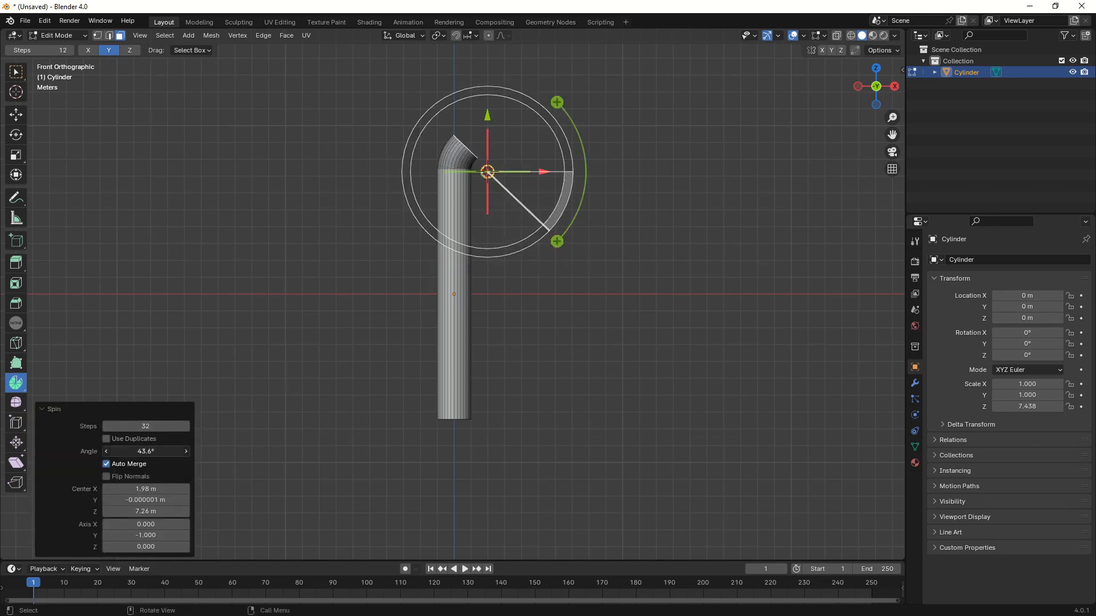
{"action": "type", "text": "90"}
{"action": "key", "text": "Return"}
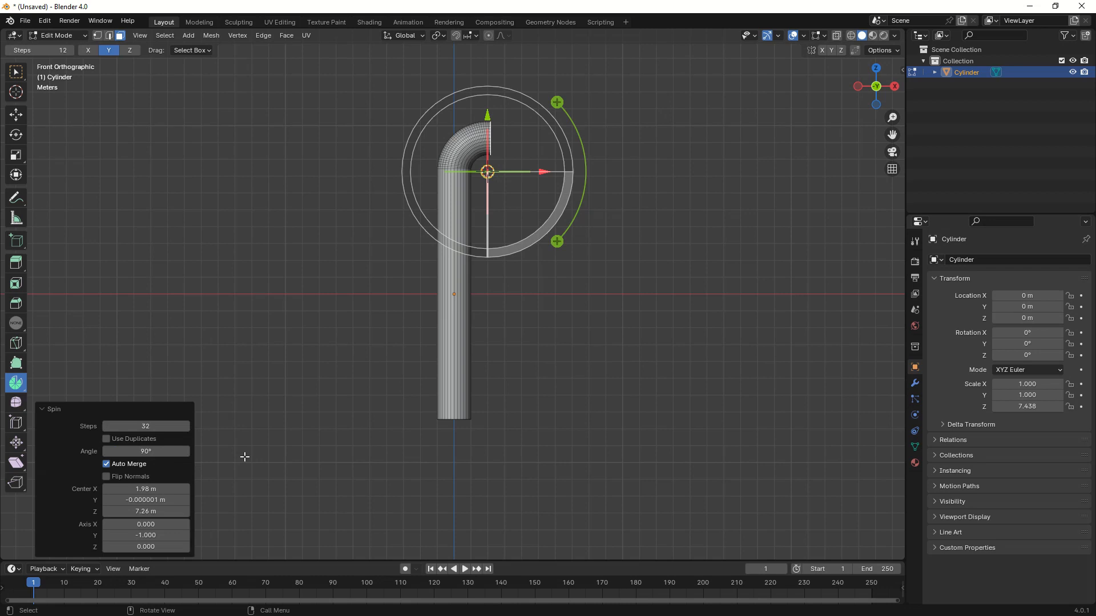
Step: Extrude the end face of the bend about 2.54 m straight outward along its normal
{"action": "left_click", "coordinate": [245, 458]}
{"action": "middle_click_drag", "start_coordinate": [619, 242], "coordinate": [607, 275]}
{"action": "middle_click_drag", "start_coordinate": [529, 186], "coordinate": [506, 189]}
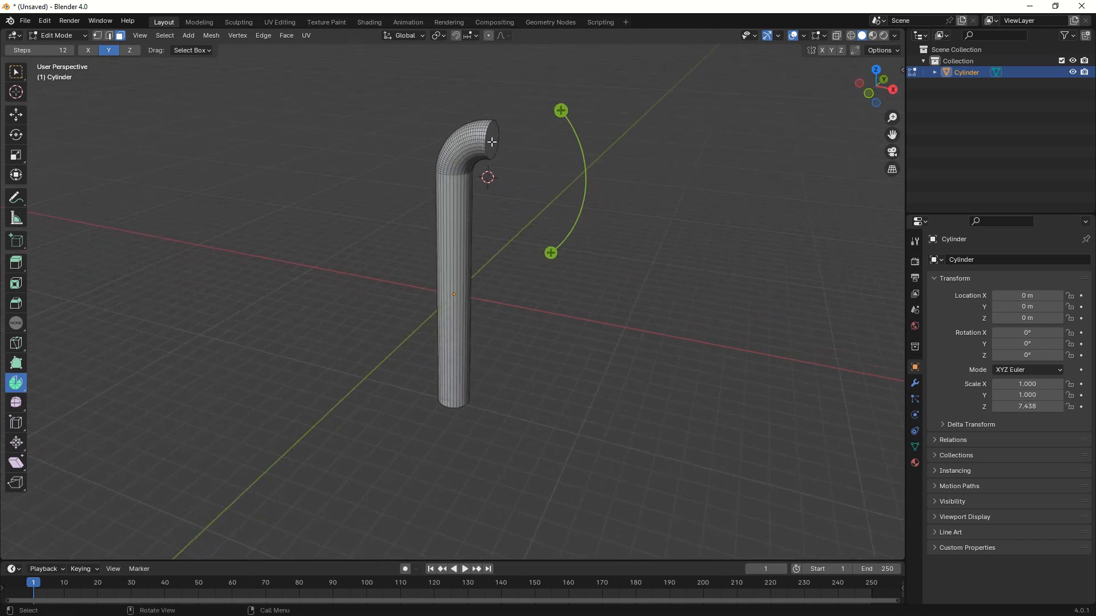
{"action": "key", "text": "KP_1"}
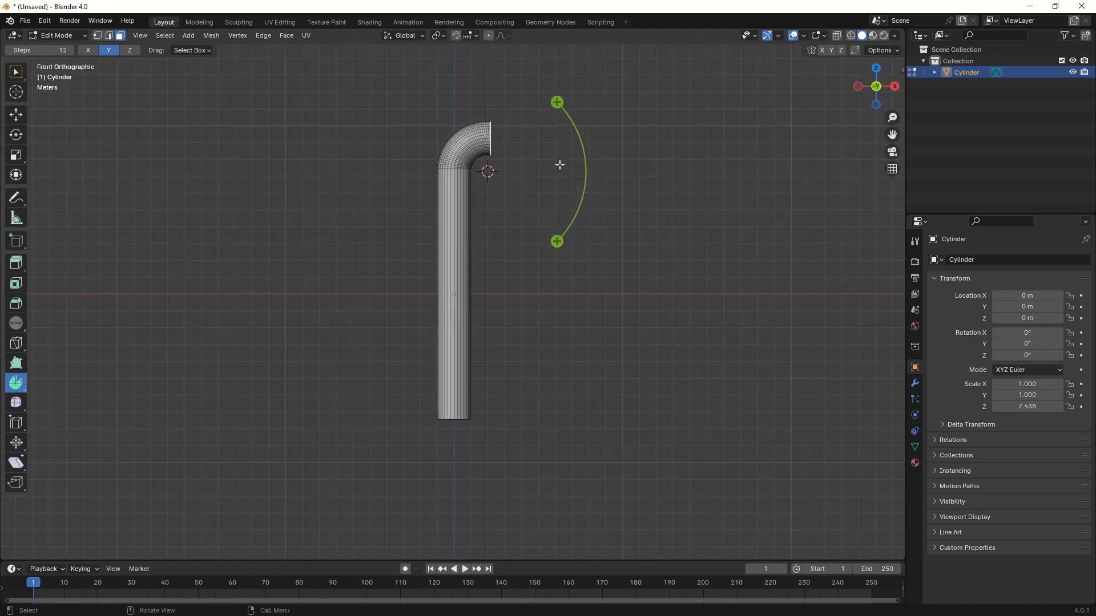
{"action": "key", "text": "e"}
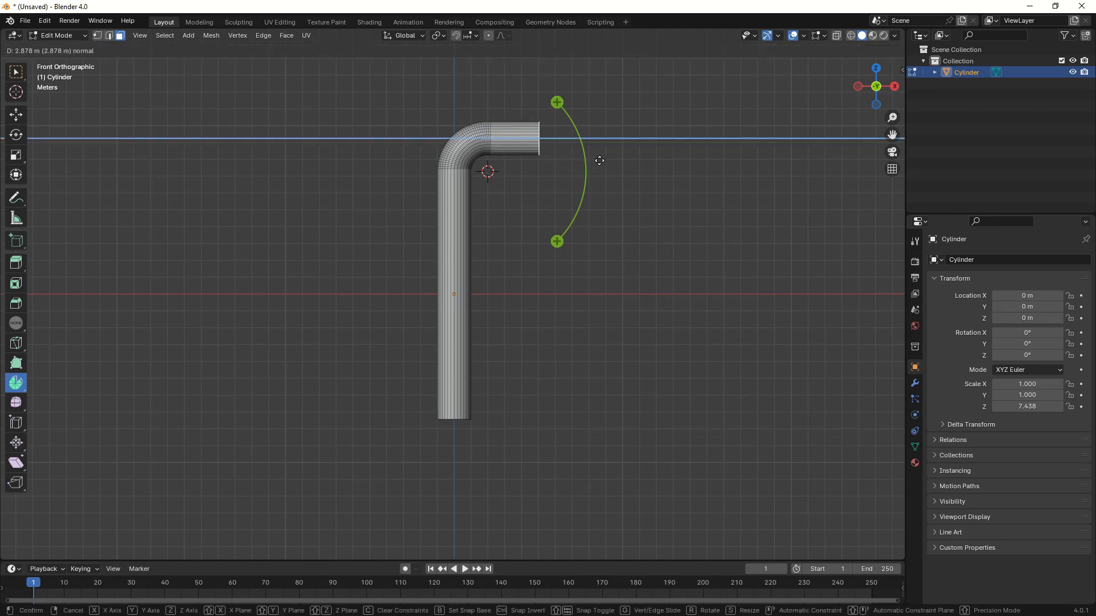
{"action": "left_click", "coordinate": [592, 162]}
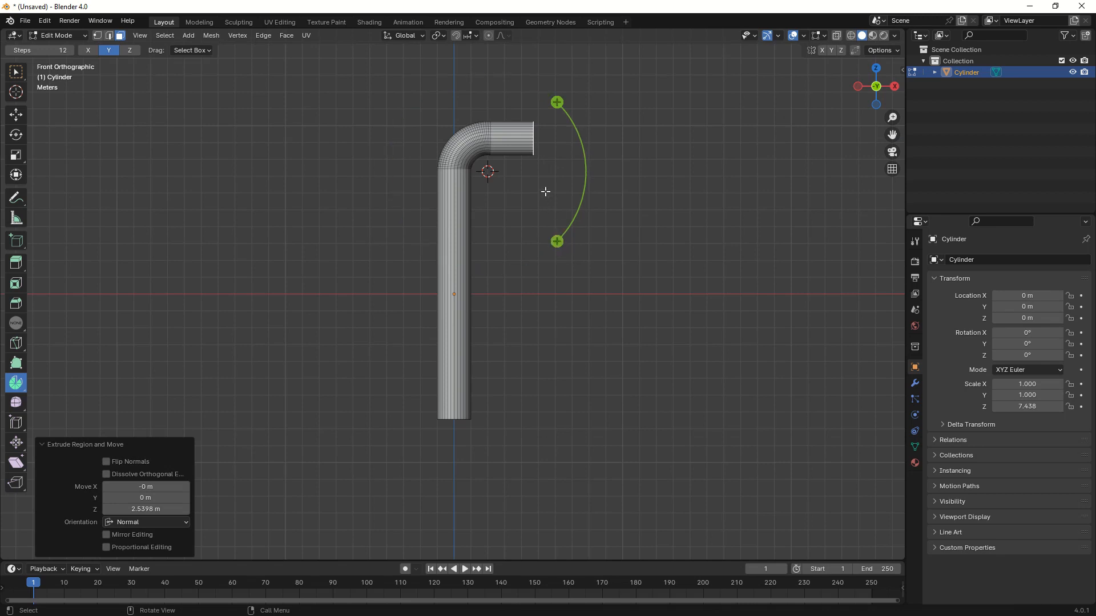
Step: Place the 3D cursor just below the extruded end at about X 4.59 m, Z 7.6 m and spin the end face 270° around it
{"action": "right_click", "coordinate": [531, 165], "text": "shift"}
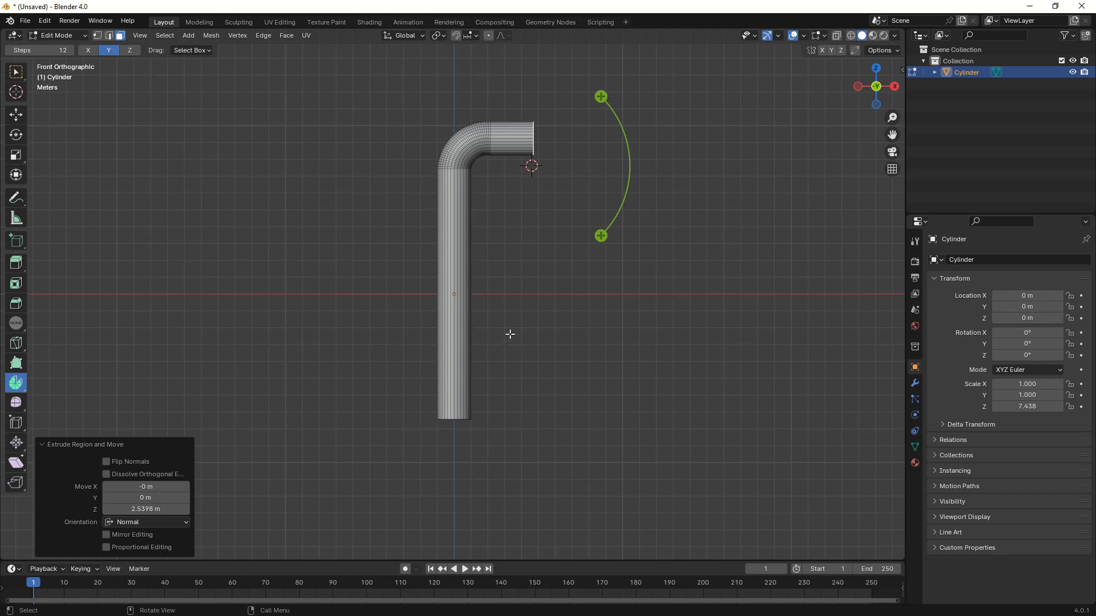
{"action": "left_click_drag", "start_coordinate": [601, 236], "coordinate": [565, 133]}
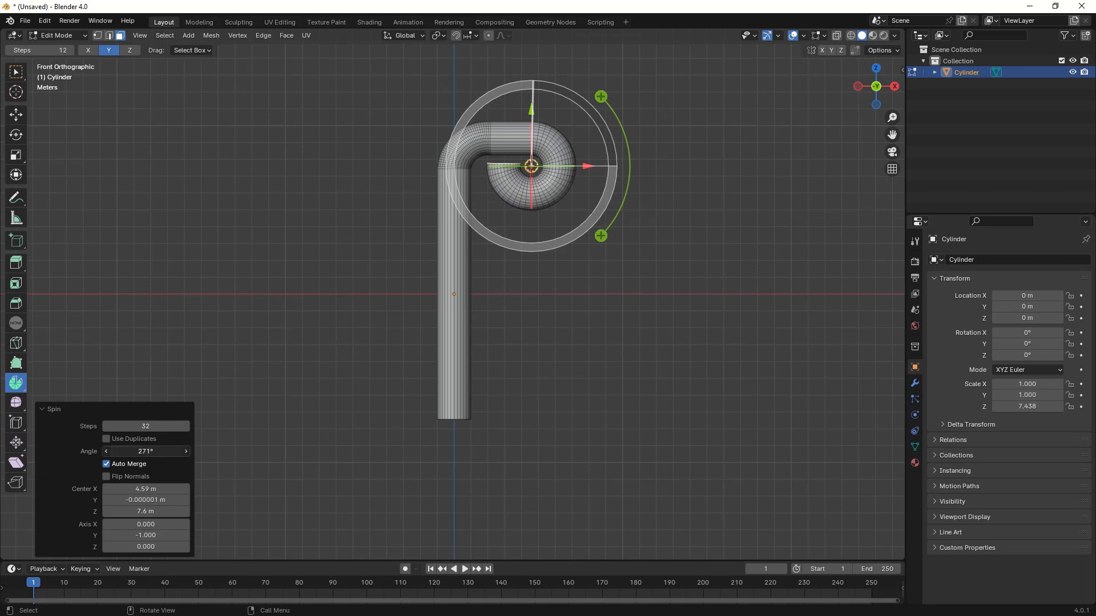
{"action": "left_click", "coordinate": [149, 452]}
{"action": "type", "text": "270"}
{"action": "key", "text": "Return"}
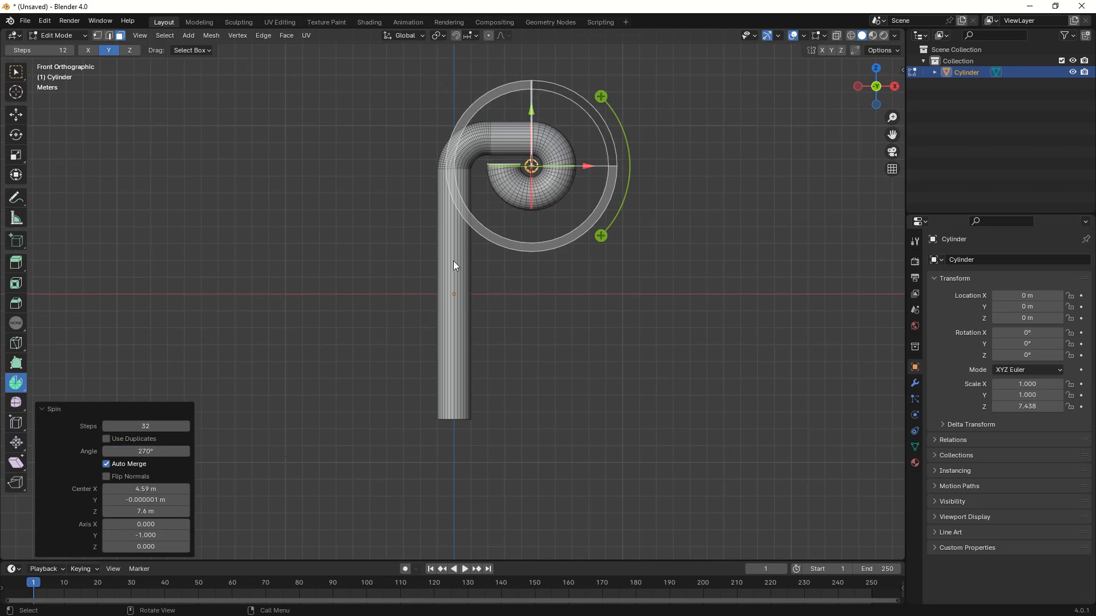
Step: Try the 270° spin with 16 steps and inspect the curl's smoothness up close
{"action": "left_click", "coordinate": [149, 426]}
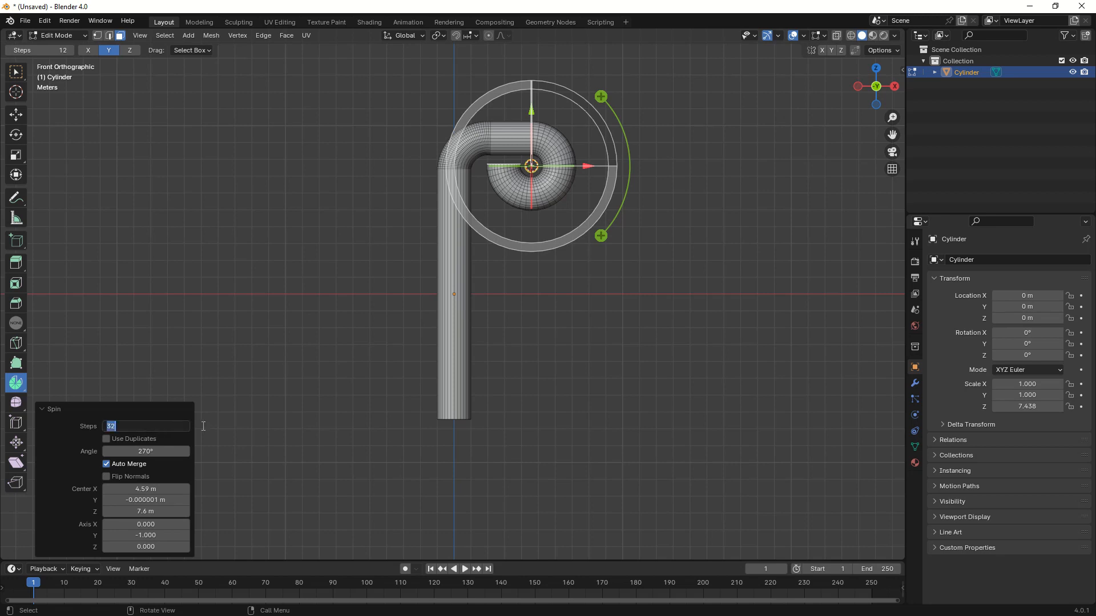
{"action": "type", "text": "16"}
{"action": "key", "text": "Return"}
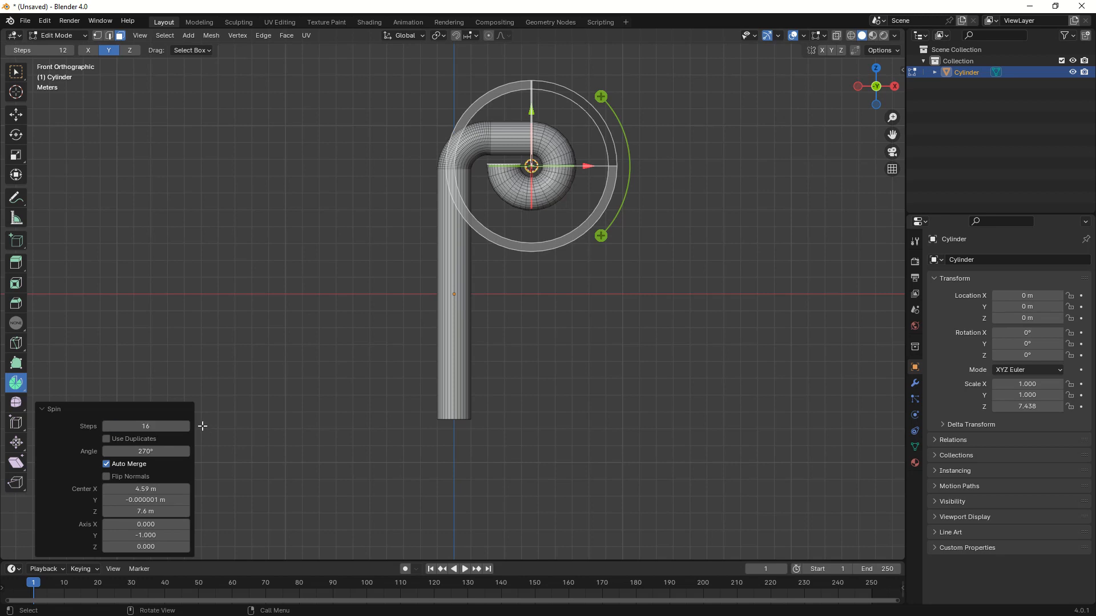
{"action": "scroll", "coordinate": [531, 203], "scroll_direction": "up", "scroll_amount": 3}
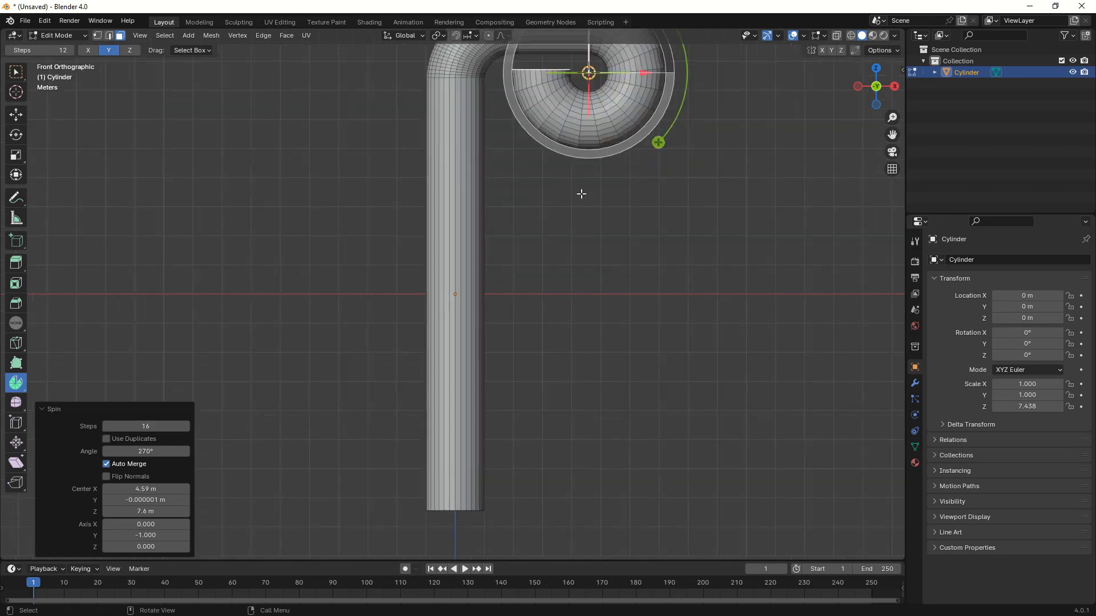
{"action": "middle_click_drag", "start_coordinate": [580, 191], "coordinate": [505, 300], "text": "shift"}
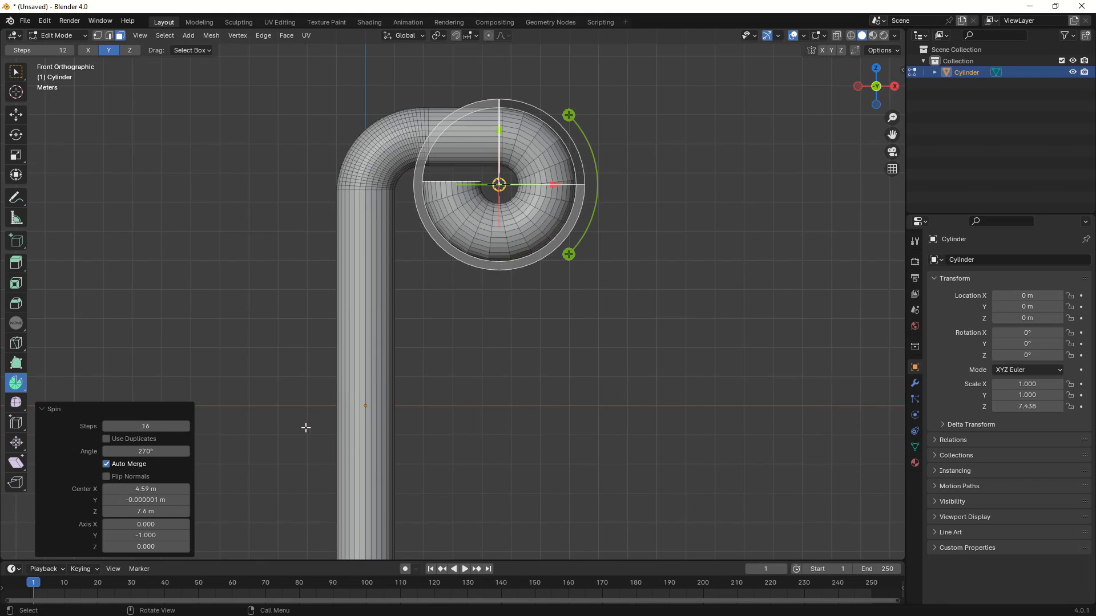
Step: Set the curl's spin to 32 steps and clear the face selection
{"action": "left_click", "coordinate": [155, 428]}
{"action": "type", "text": "32"}
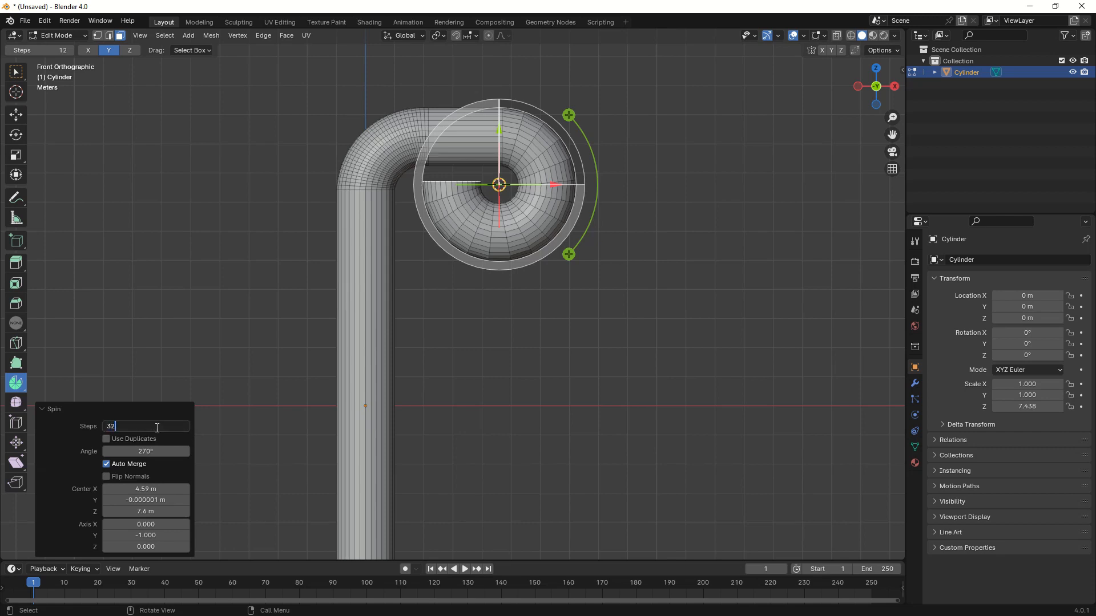
{"action": "key", "text": "Return"}
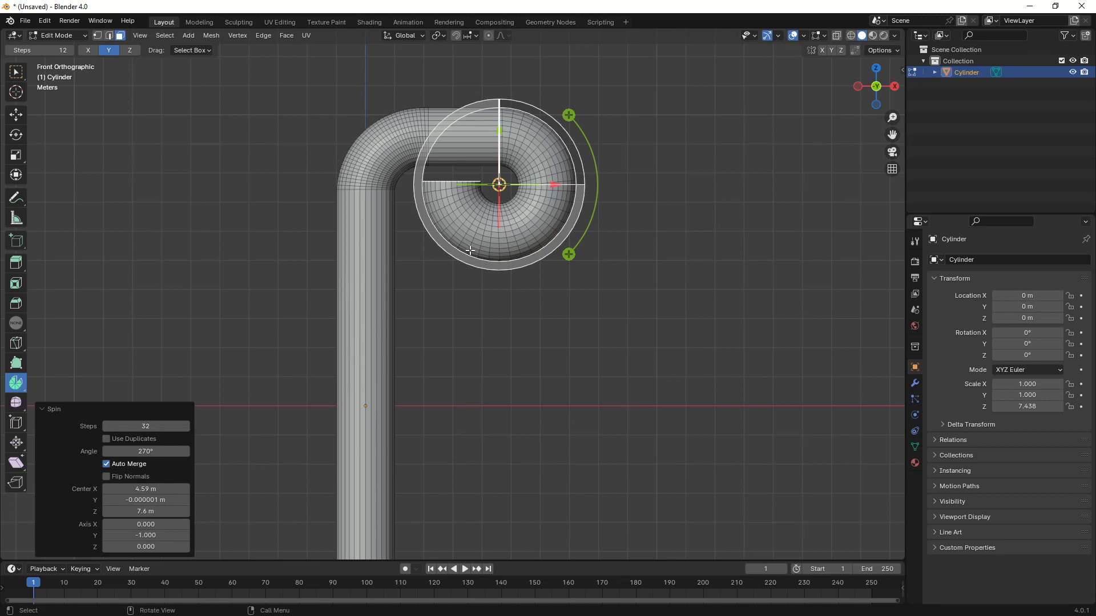
{"action": "left_click", "coordinate": [532, 311]}
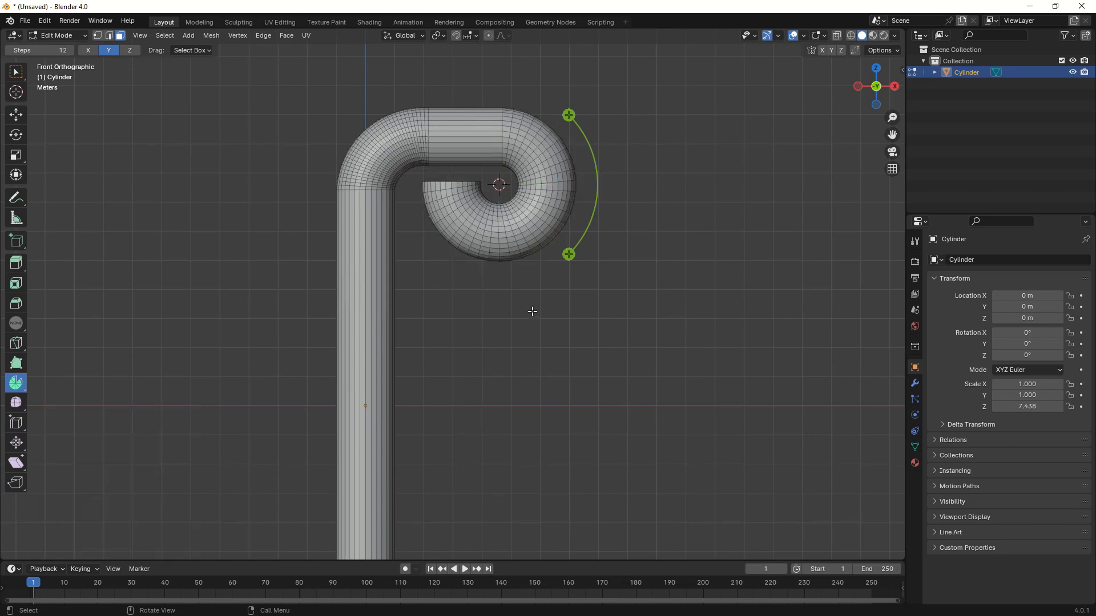
Step: Select the rod's bottom face and place the 3D cursor level with it on the negative X side, at about X -7 m, Z -7.66 m
{"action": "scroll", "coordinate": [530, 310], "scroll_direction": "down", "scroll_amount": 3}
{"action": "middle_click_drag", "start_coordinate": [506, 345], "coordinate": [591, 238], "text": "shift"}
{"action": "middle_click_drag", "start_coordinate": [554, 381], "coordinate": [590, 280], "text": "shift"}
{"action": "middle_click_drag", "start_coordinate": [504, 352], "coordinate": [516, 301]}
{"action": "key", "text": "KP_1"}
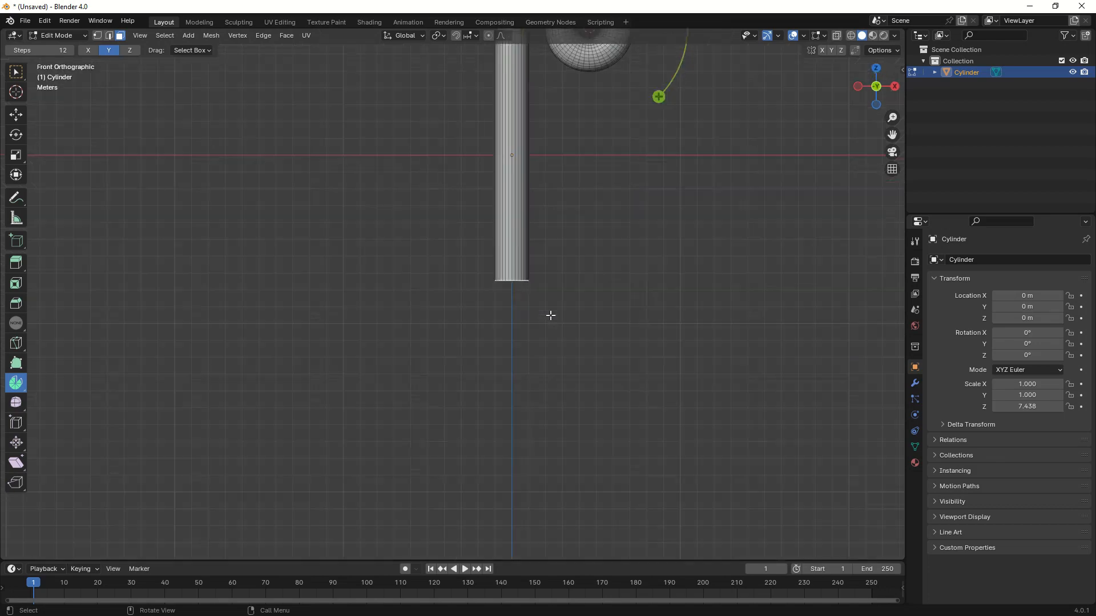
{"action": "right_click", "coordinate": [394, 284], "text": "shift"}
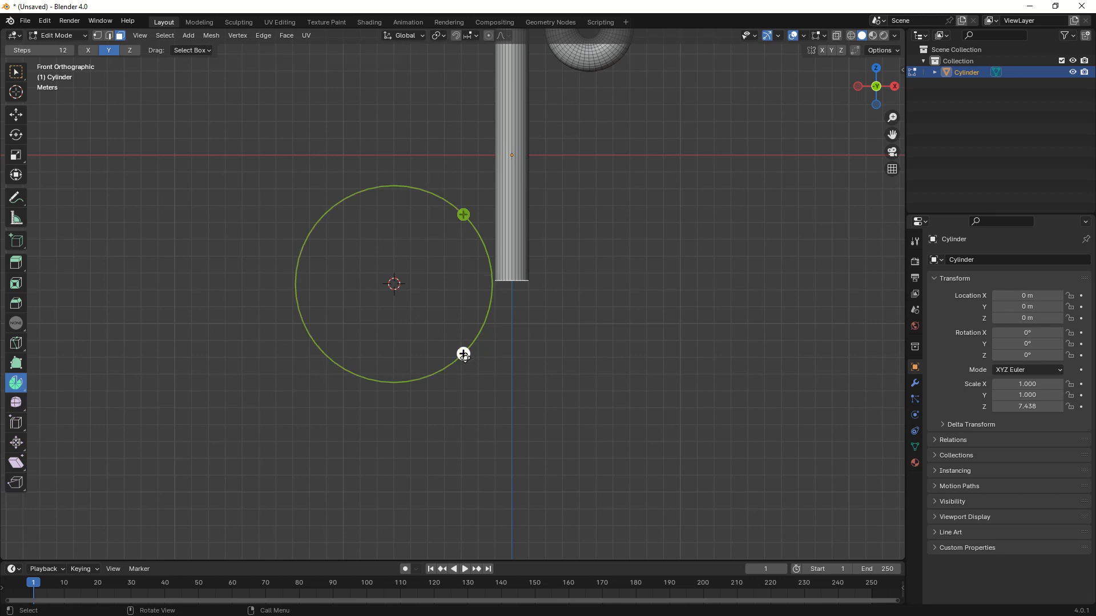
Step: Spin the bottom face 210° around the 3D cursor about the Y axis with 32 steps to form the large hook curve
{"action": "left_click_drag", "start_coordinate": [464, 354], "coordinate": [383, 235]}
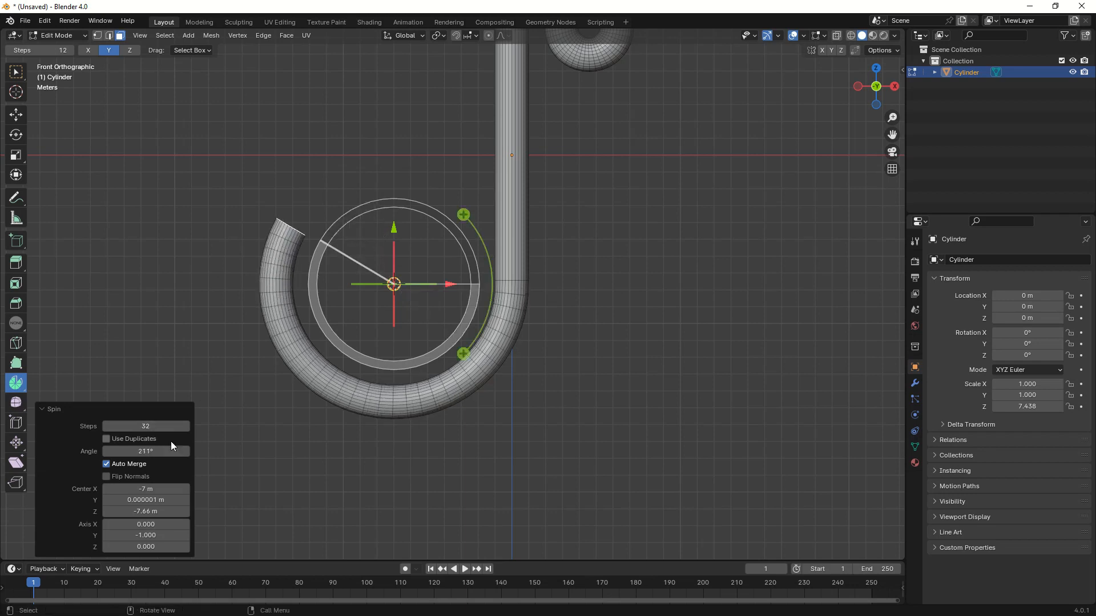
{"action": "left_click", "coordinate": [155, 452]}
{"action": "type", "text": "210"}
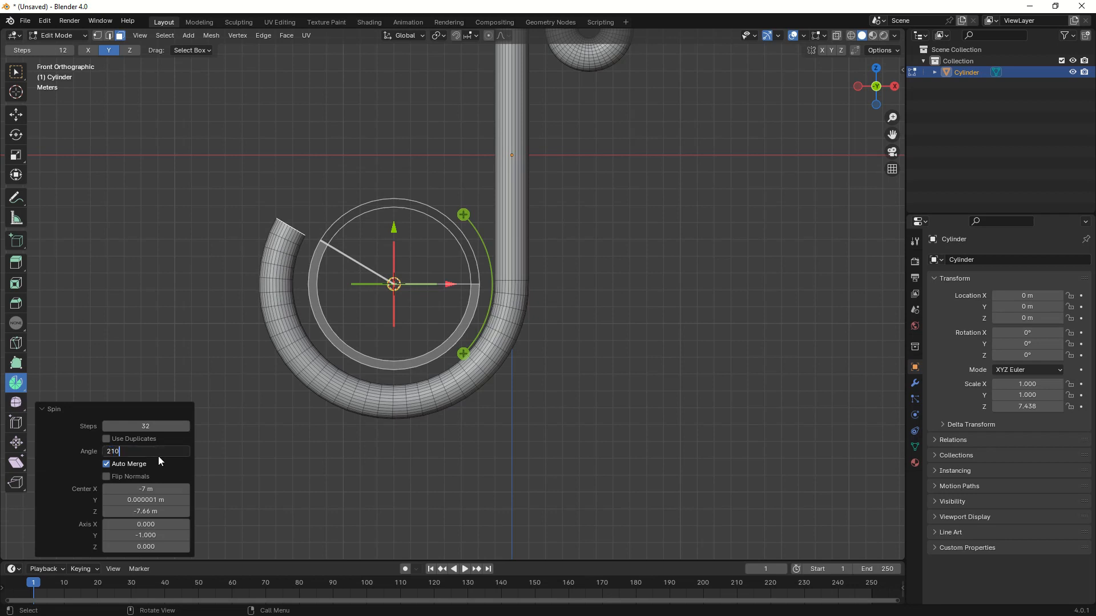
{"action": "key", "text": "Return"}
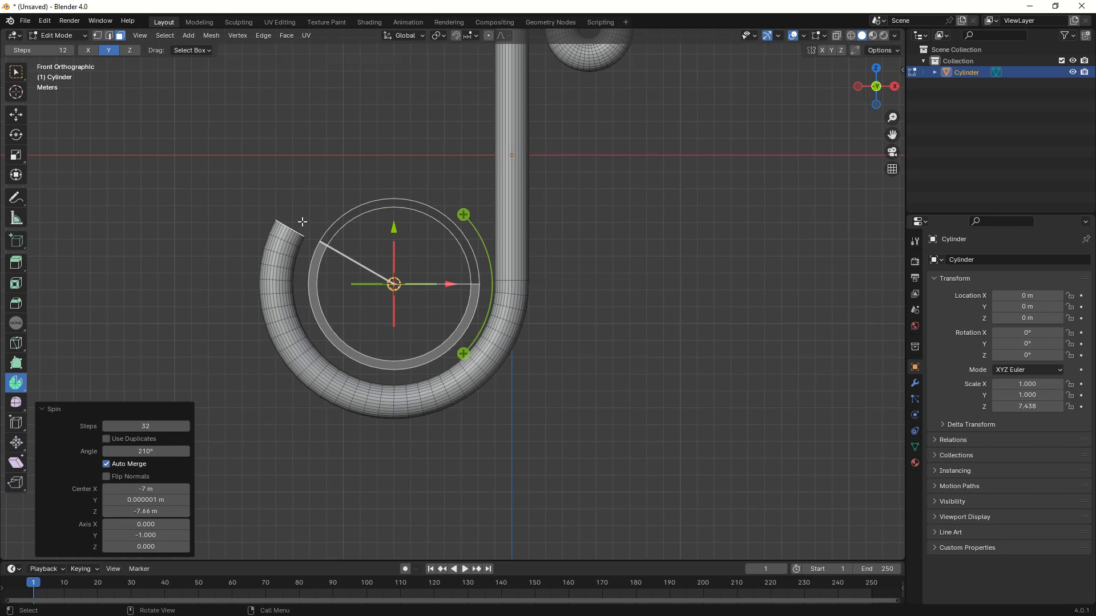
Step: Extrude the open end face of the large hook curve about 6.62 m along its normal
{"action": "key", "text": "e"}
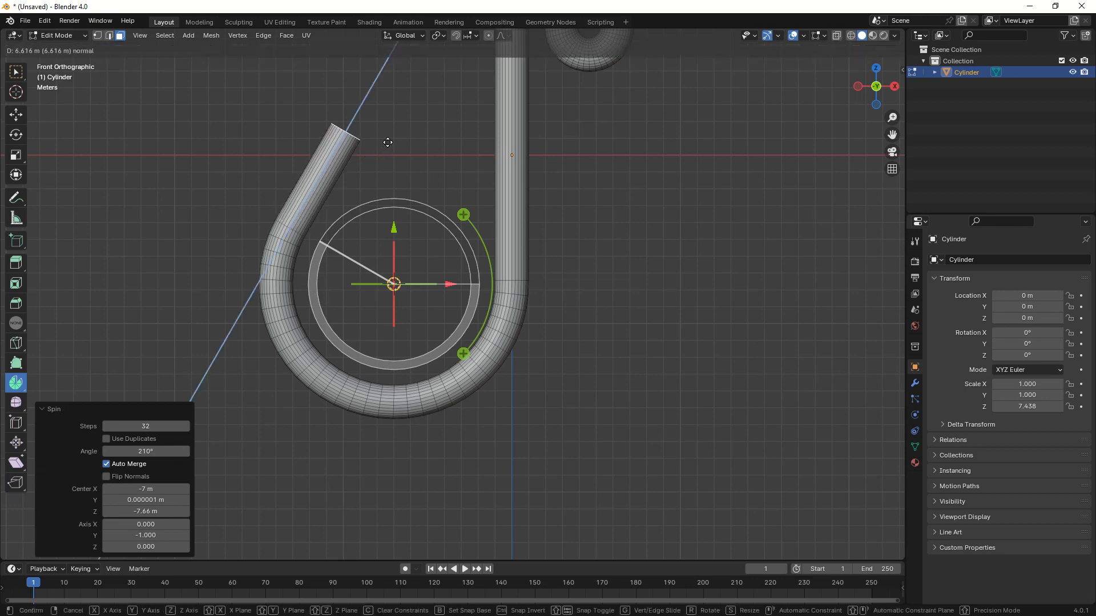
{"action": "left_click", "coordinate": [388, 142]}
{"action": "scroll", "coordinate": [387, 268], "scroll_direction": "down", "scroll_amount": 3}
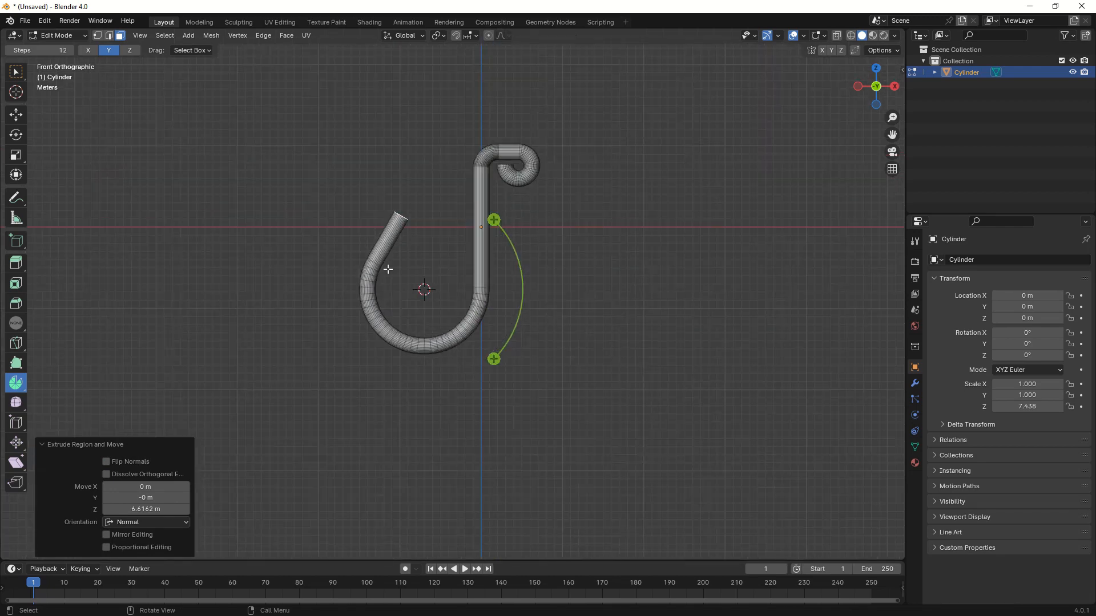
Step: Taper the extruded end into a sharp tip by scaling its end face to about 0.132, and again by about 0.662
{"action": "scroll", "coordinate": [388, 269], "scroll_direction": "up", "scroll_amount": 2}
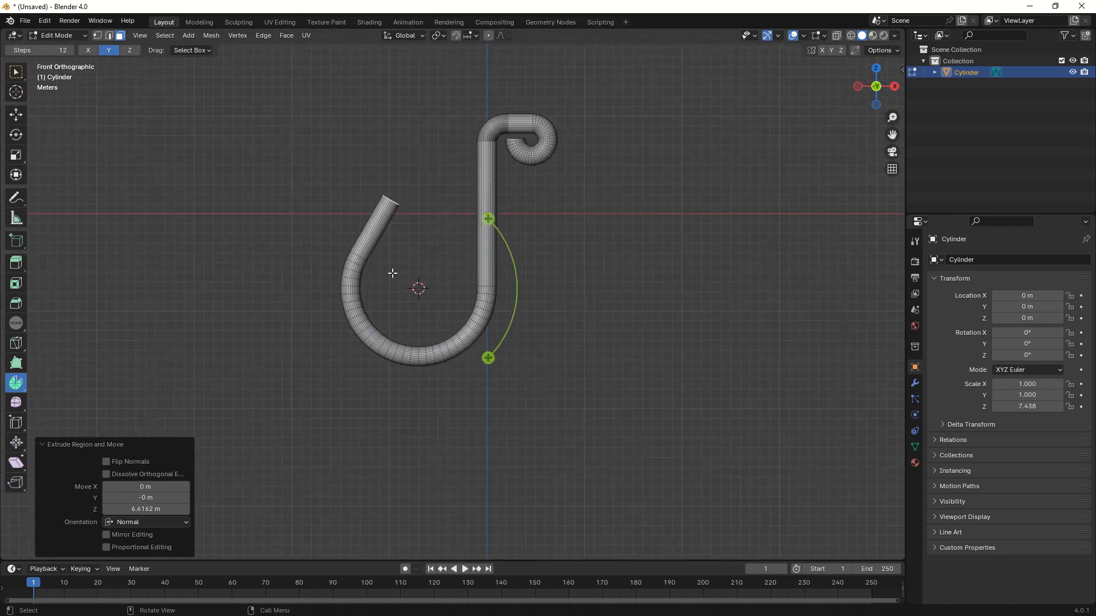
{"action": "key", "text": "s"}
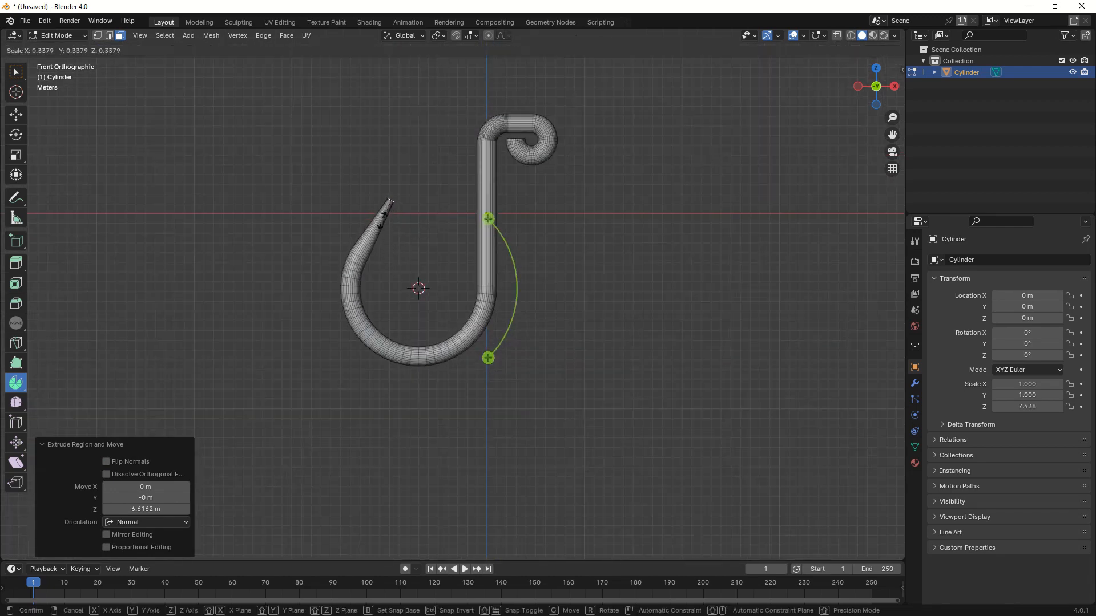
{"action": "left_click", "coordinate": [385, 207]}
{"action": "scroll", "coordinate": [425, 248], "scroll_direction": "up", "scroll_amount": 2}
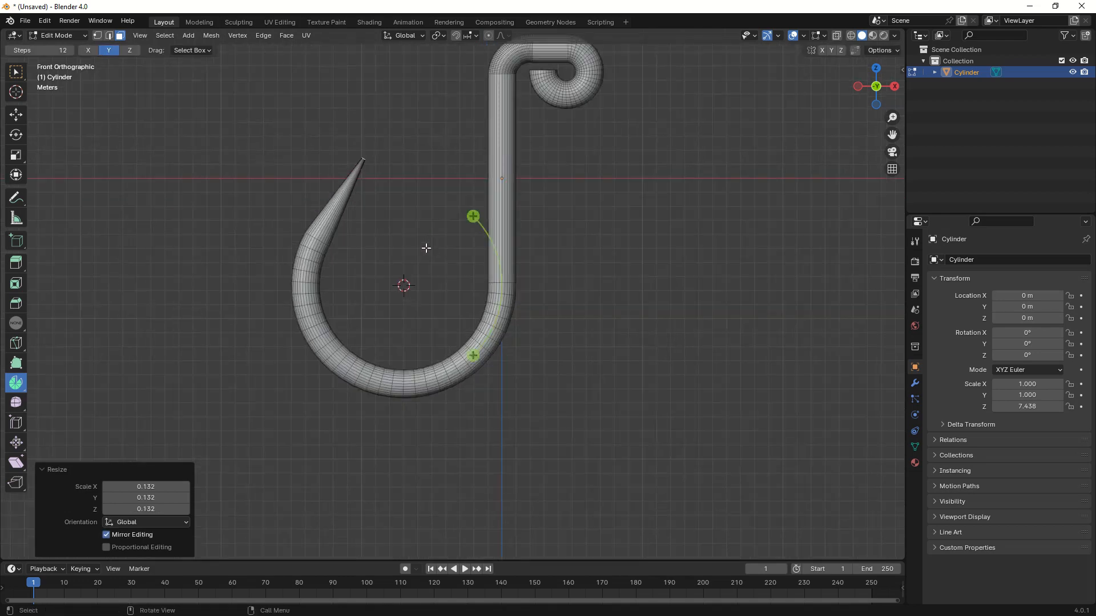
{"action": "key", "text": "s"}
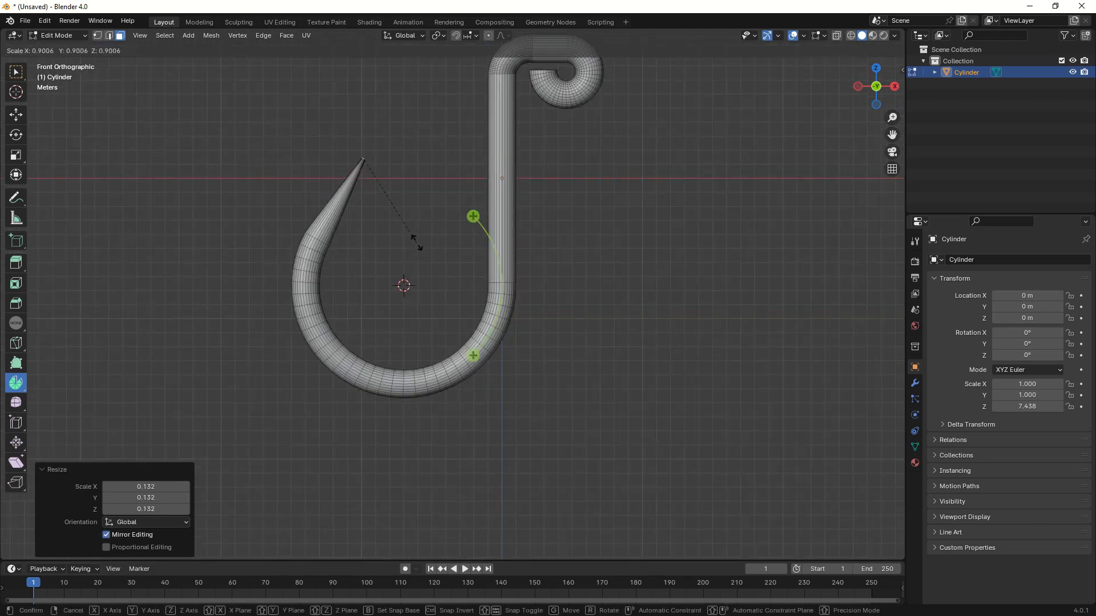
{"action": "left_click", "coordinate": [404, 220]}
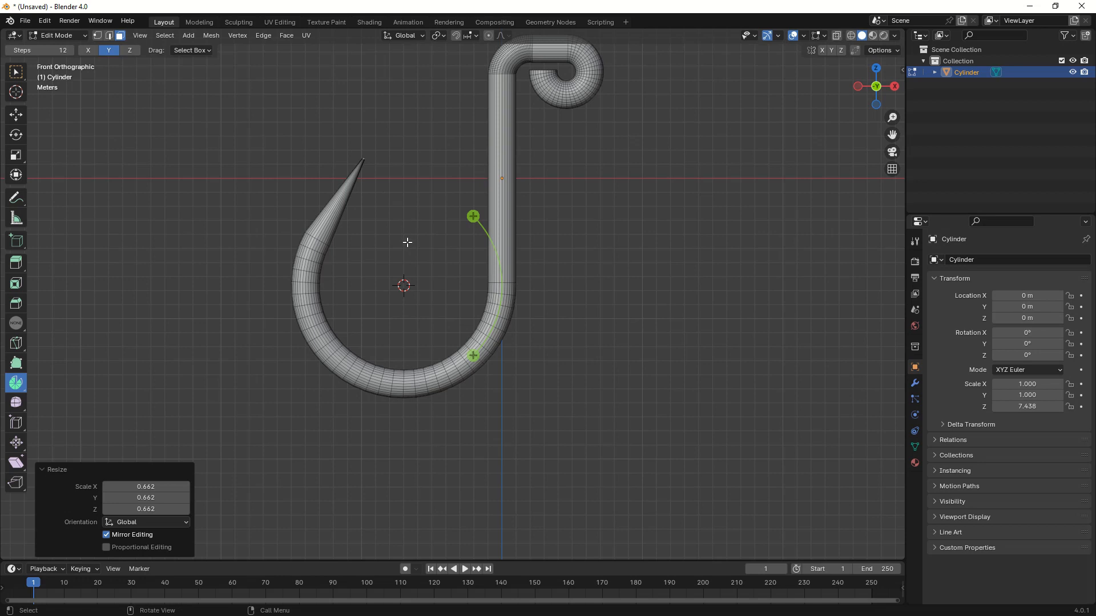
Step: Return to Object Mode, apply Shade Auto Smooth to the hook, and leave it deselected
{"action": "key", "text": "Tab"}
{"action": "left_click", "coordinate": [586, 253]}
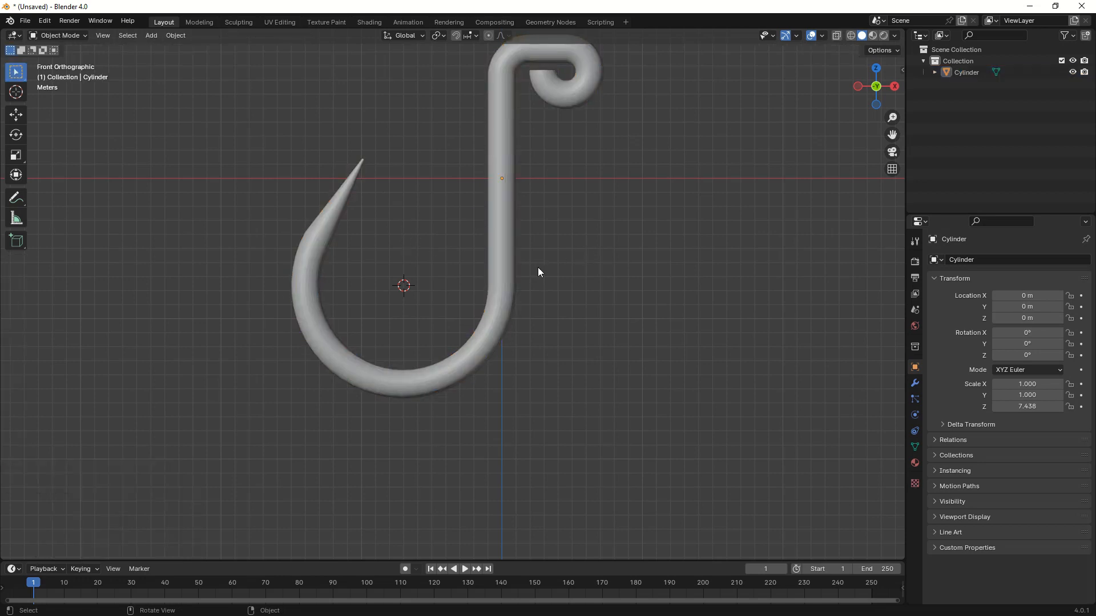
{"action": "middle_click_drag", "start_coordinate": [538, 267], "coordinate": [472, 305]}
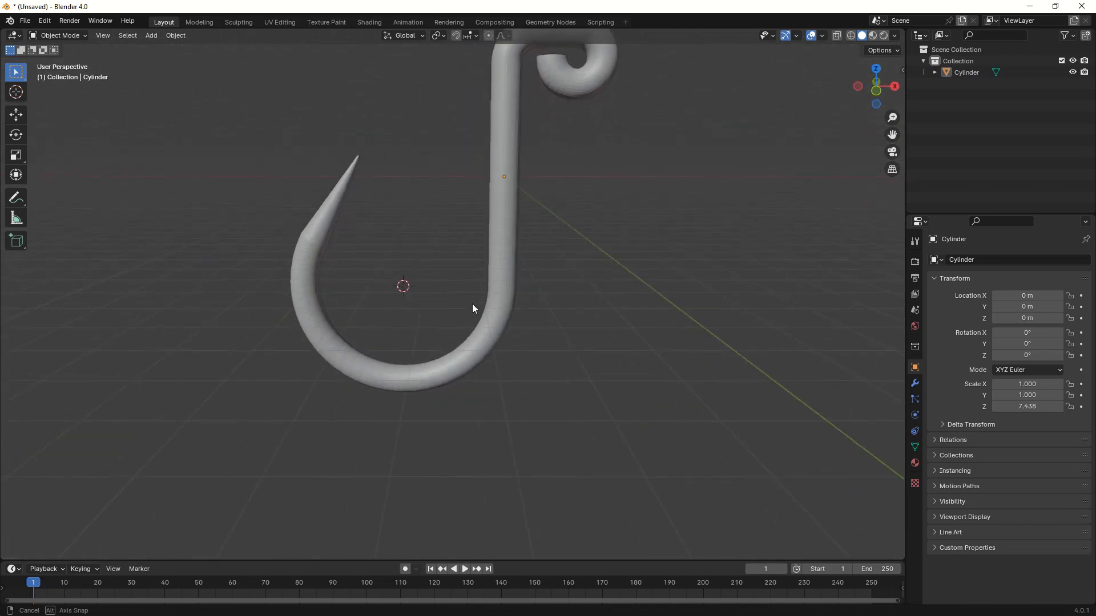
{"action": "left_click", "coordinate": [502, 265]}
{"action": "right_click", "coordinate": [502, 265]}
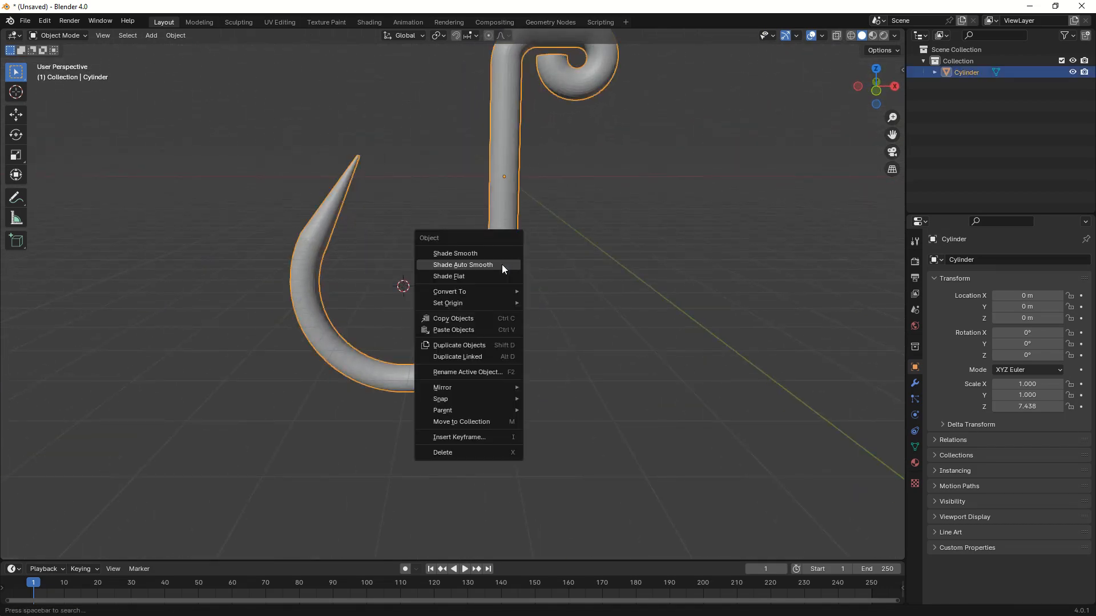
{"action": "left_click", "coordinate": [502, 265]}
{"action": "left_click", "coordinate": [549, 318]}
{"action": "middle_click_drag", "start_coordinate": [549, 318], "coordinate": [520, 320]}
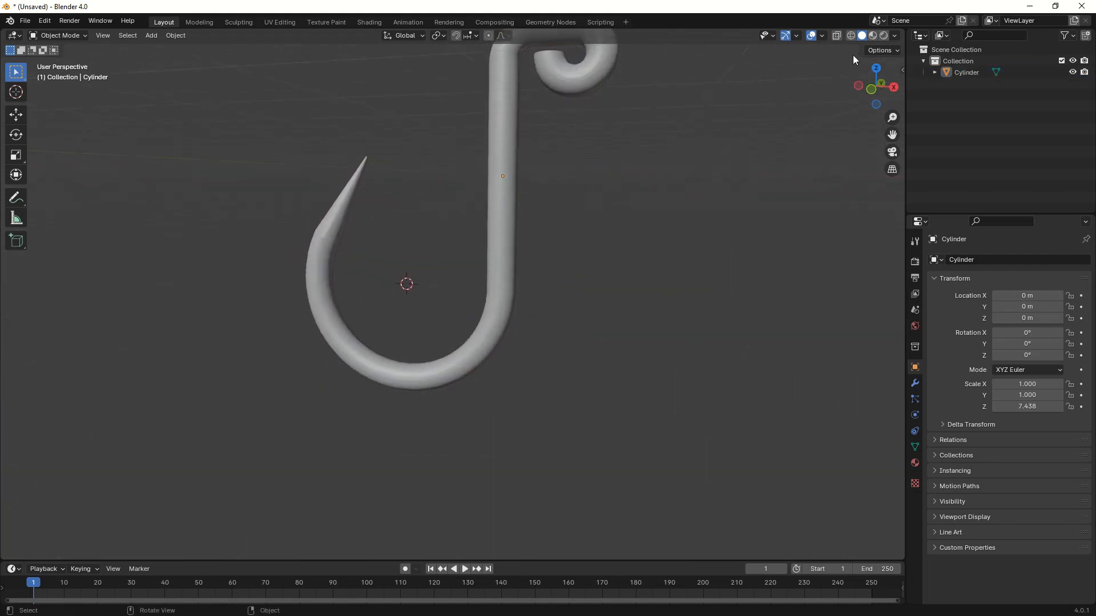
Step: Set the viewport shading's lighting to MatCap and inspect the finished hook from the front and at an angle
{"action": "left_click", "coordinate": [895, 36]}
{"action": "left_click", "coordinate": [884, 90]}
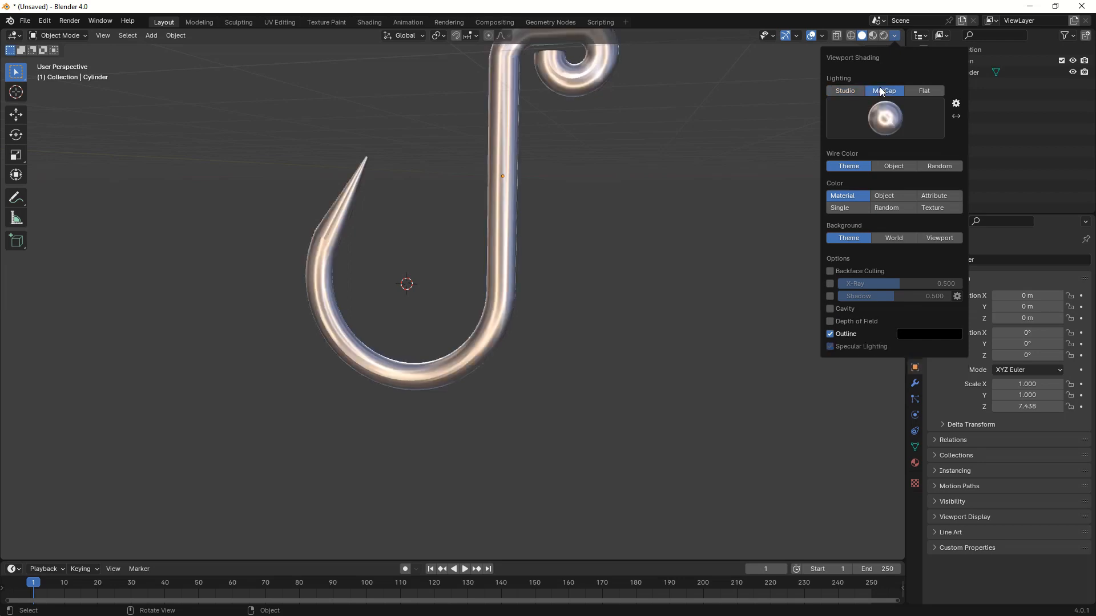
{"action": "key", "text": "KP_1"}
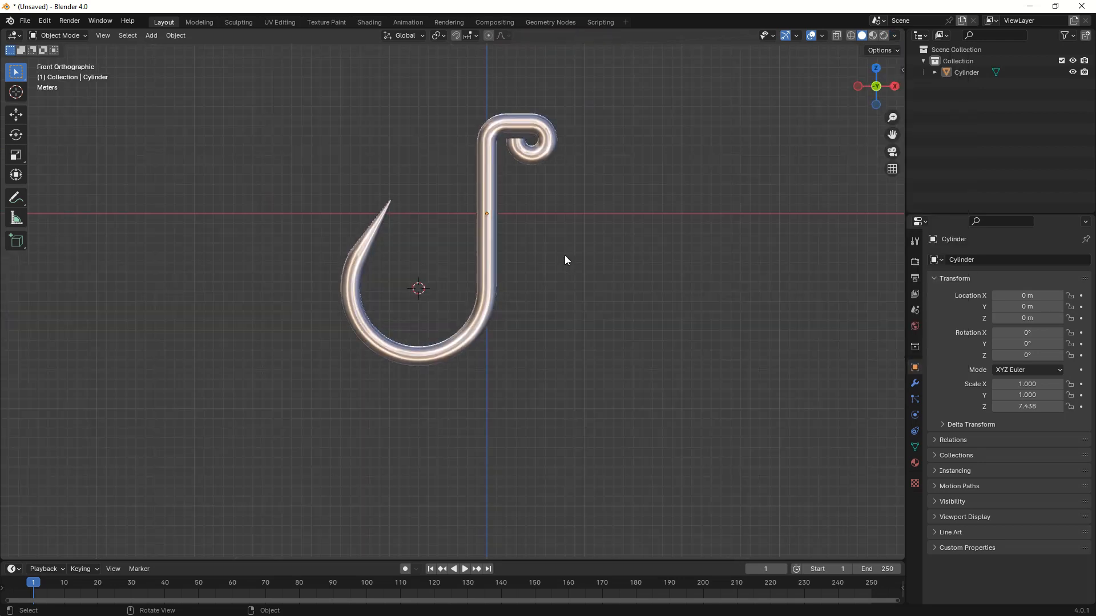
{"action": "middle_click_drag", "start_coordinate": [577, 218], "coordinate": [570, 264], "text": "shift"}
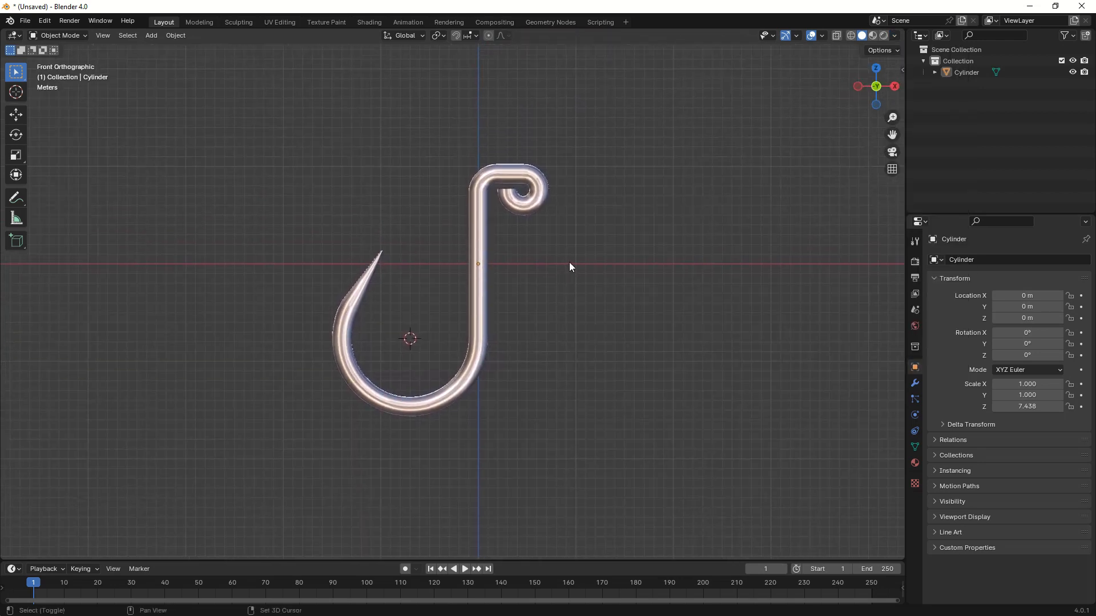
{"action": "mouse_move", "coordinate": [505, 285]}
{"action": "middle_mouse_down"}
{"action": "mouse_move", "coordinate": [563, 286]}
{"action": "mouse_move", "coordinate": [502, 292]}
{"action": "middle_mouse_up"}
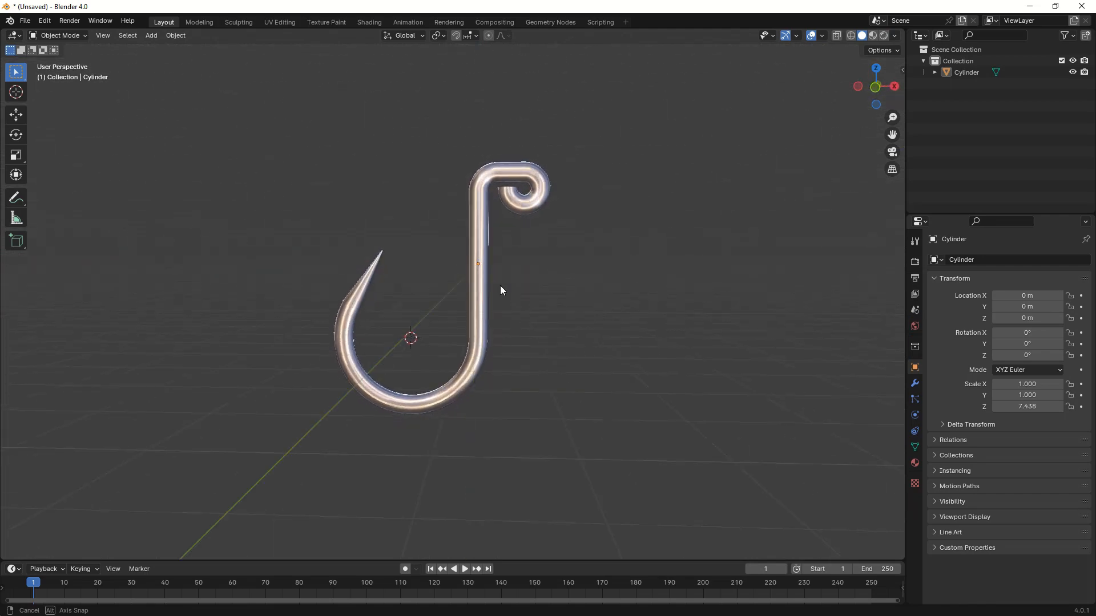
{"action": "scroll", "coordinate": [502, 291], "scroll_direction": "up", "scroll_amount": 2}
{"action": "scroll", "coordinate": [502, 288], "scroll_direction": "up", "scroll_amount": 1}
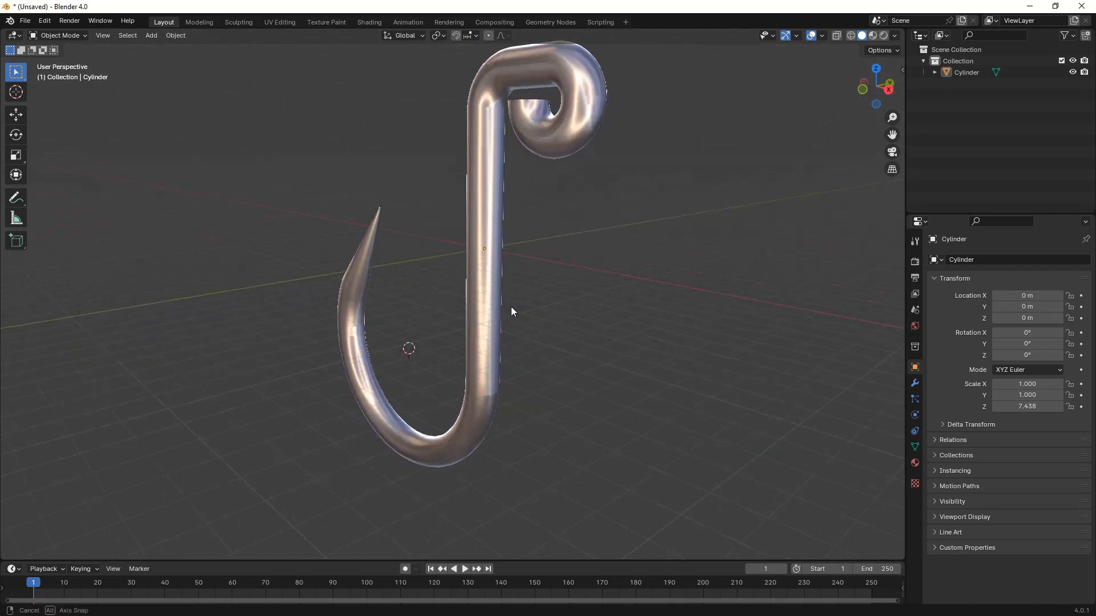